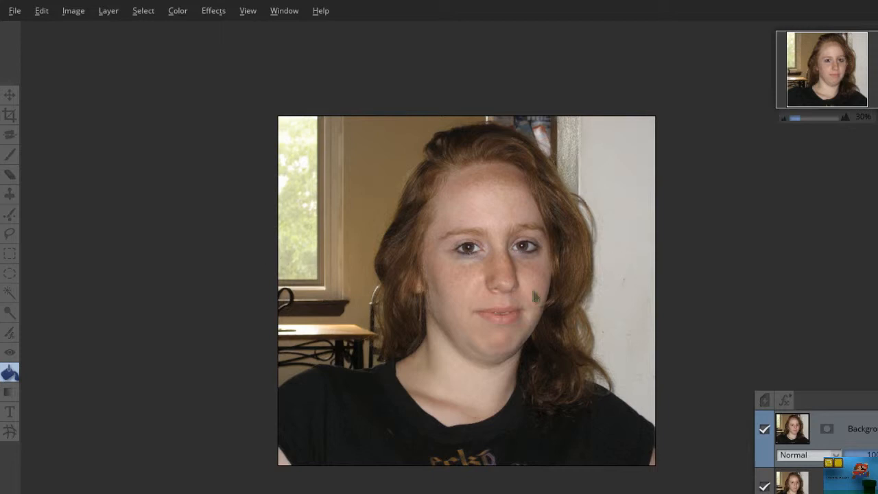
# Step: Compare the eye area in close-up with and without the sharpening effect
pyautogui.scroll(2, 850, 69)
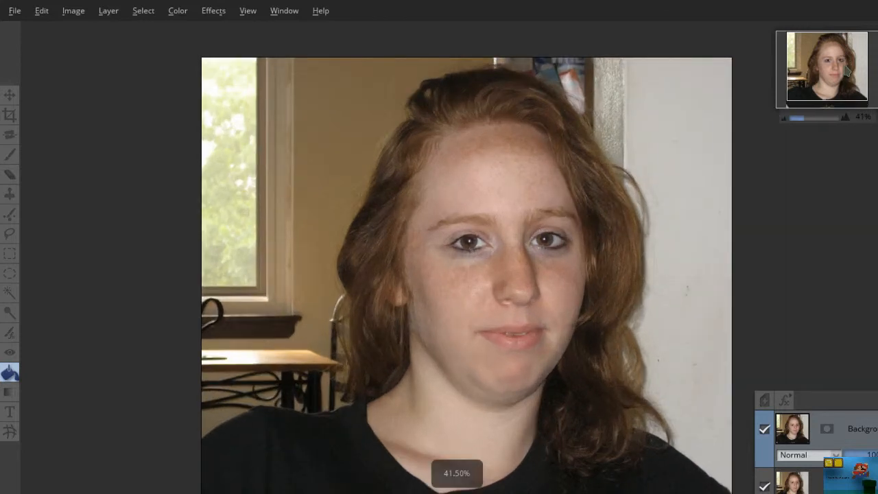
pyautogui.scroll(4, 848, 69)
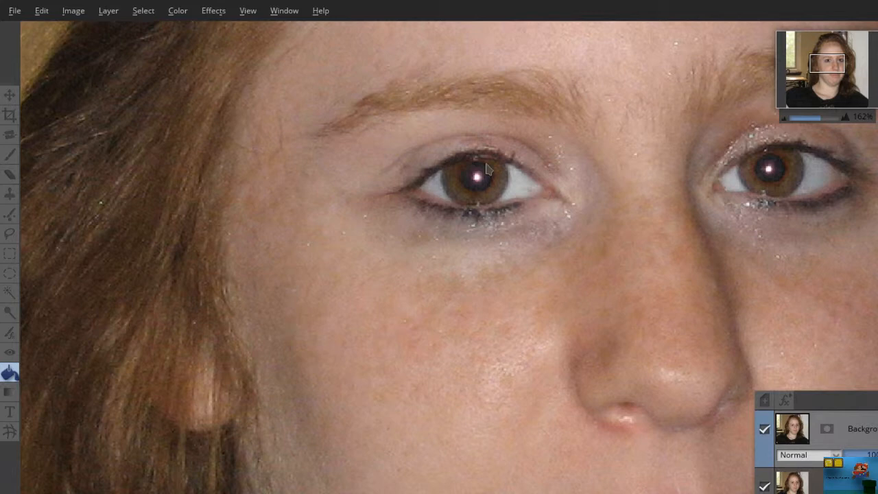
pyautogui.scroll(3, 446, 261)
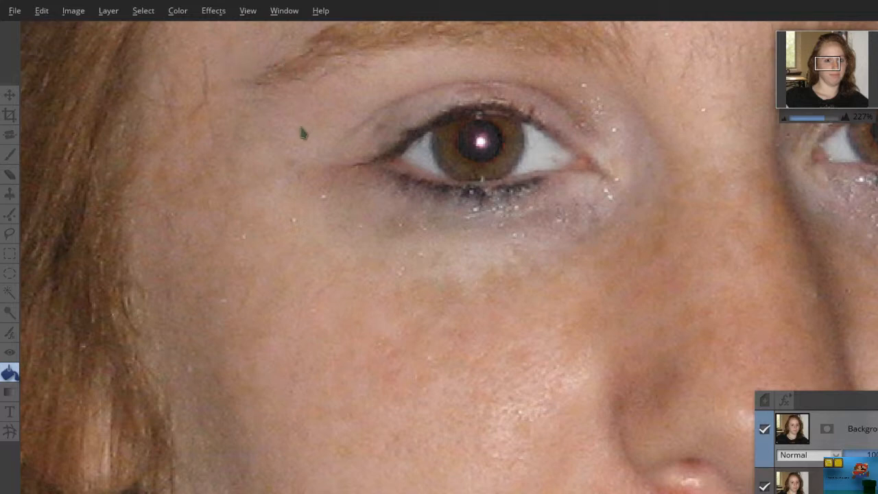
pyautogui.hotkey('ctrl', 'y')
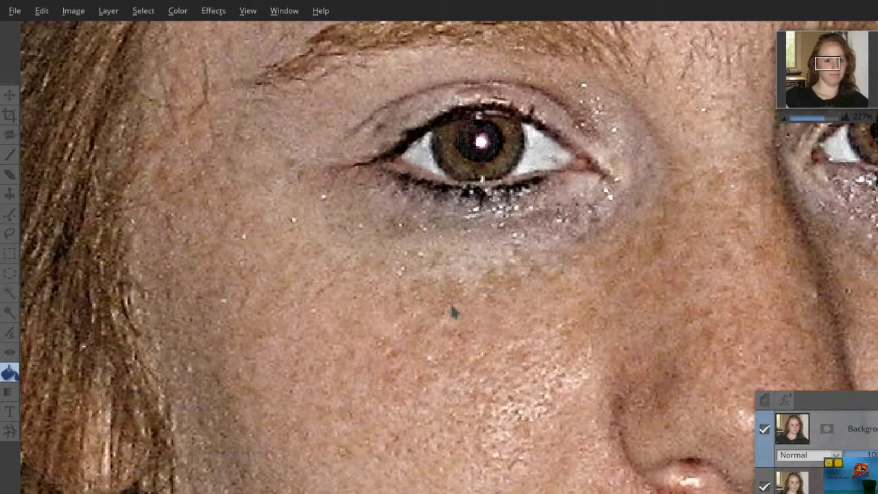
pyautogui.hotkey('ctrl', 'z')
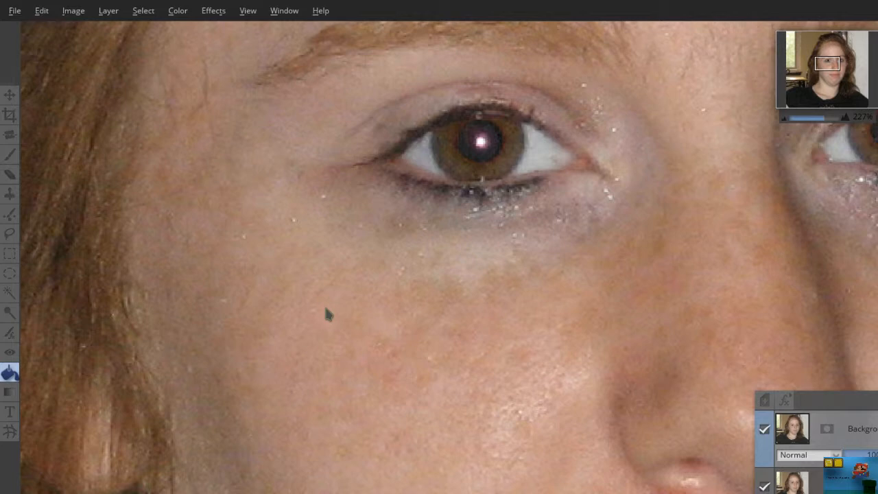
# Step: Sharpen the top portrait layer so the fine detail in the eyes, lashes and skin stands out crisply
pyautogui.moveTo(325, 309); pyautogui.dragTo(464, 308)
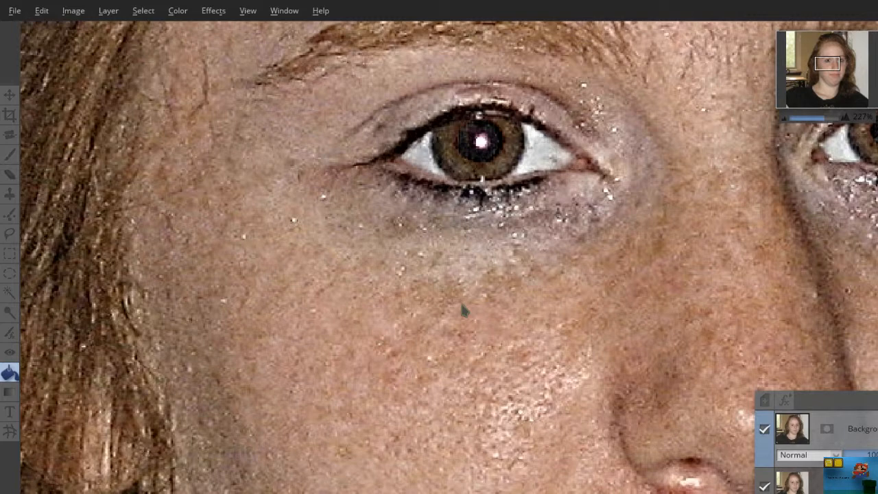
pyautogui.moveTo(399, 327); pyautogui.dragTo(487, 326)
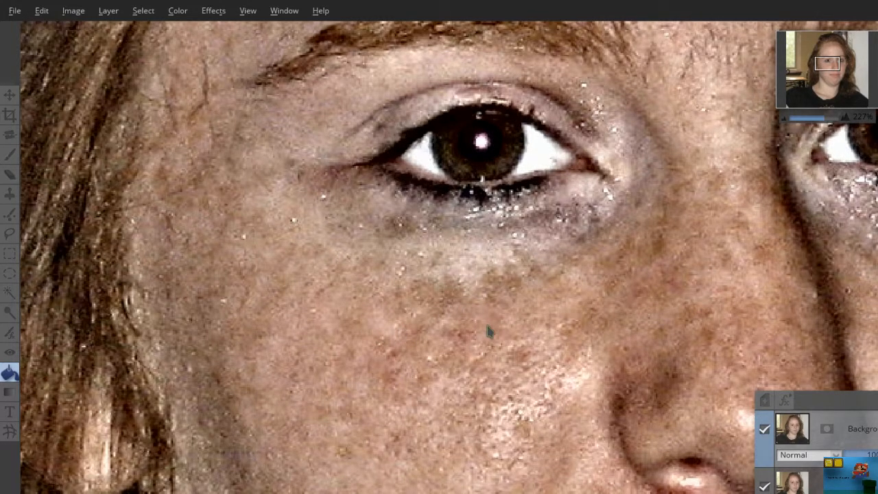
pyautogui.moveTo(487, 325); pyautogui.dragTo(387, 333)
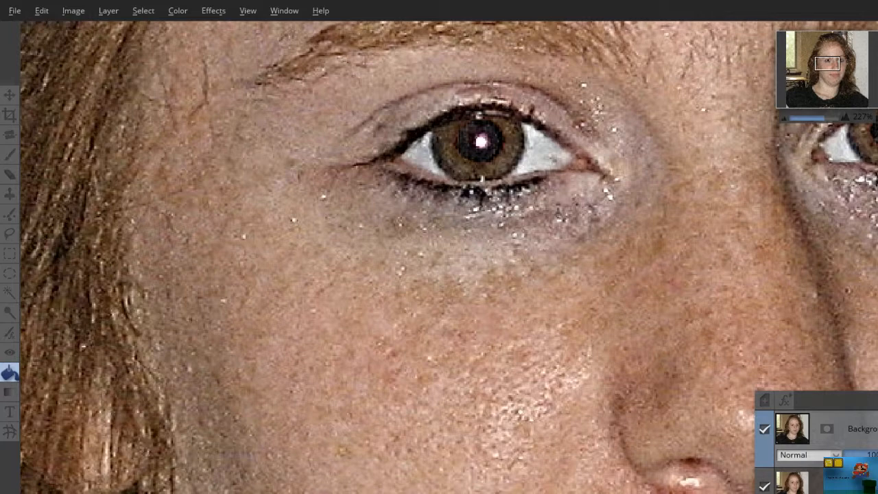
# Step: Set the fill colour to near-black #0b0000 and fill the top layer's mask with it to hide the sharpening
pyautogui.click(9, 489)
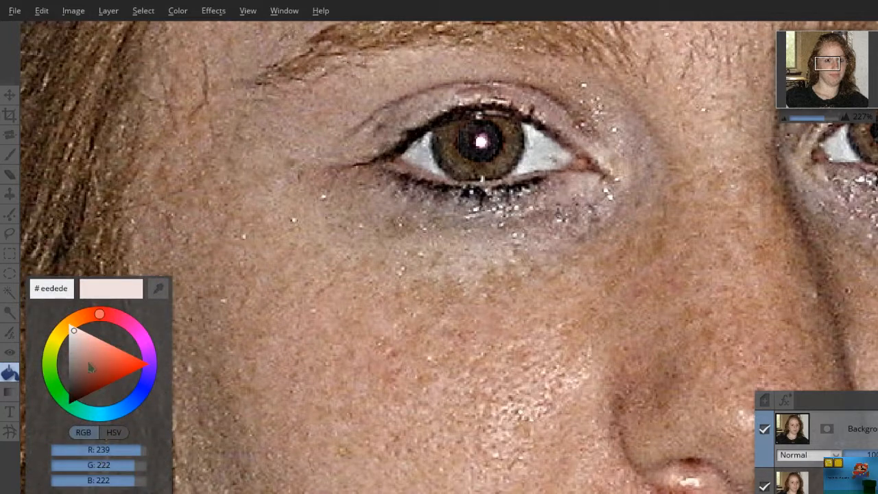
pyautogui.moveTo(74, 333)
pyautogui.mouseDown()
pyautogui.moveTo(84, 357)
pyautogui.moveTo(71, 402)
pyautogui.mouseUp()
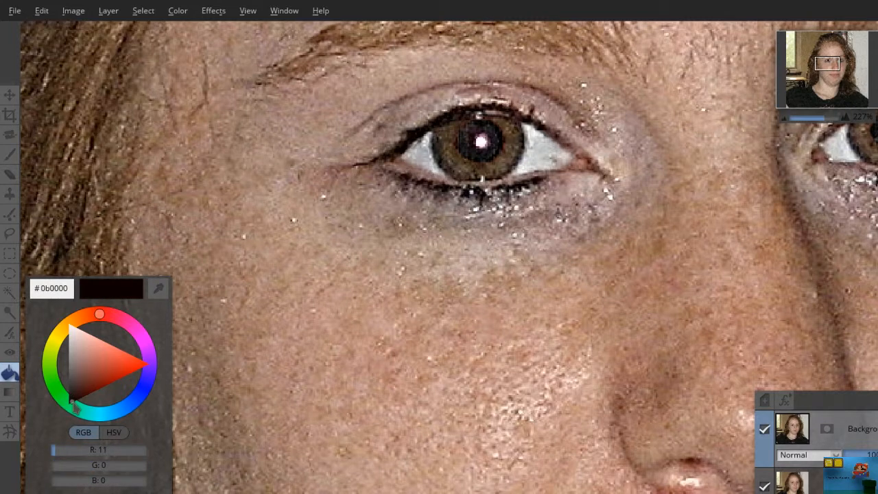
pyautogui.click(312, 439)
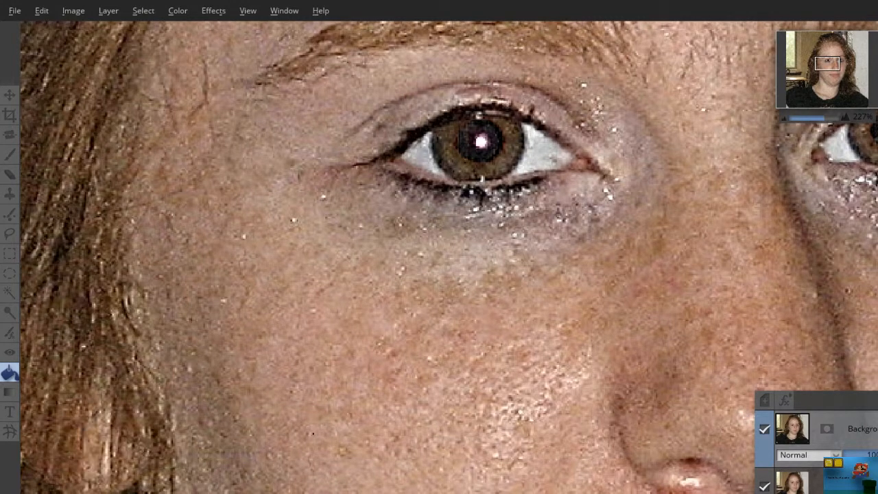
pyautogui.click(828, 429)
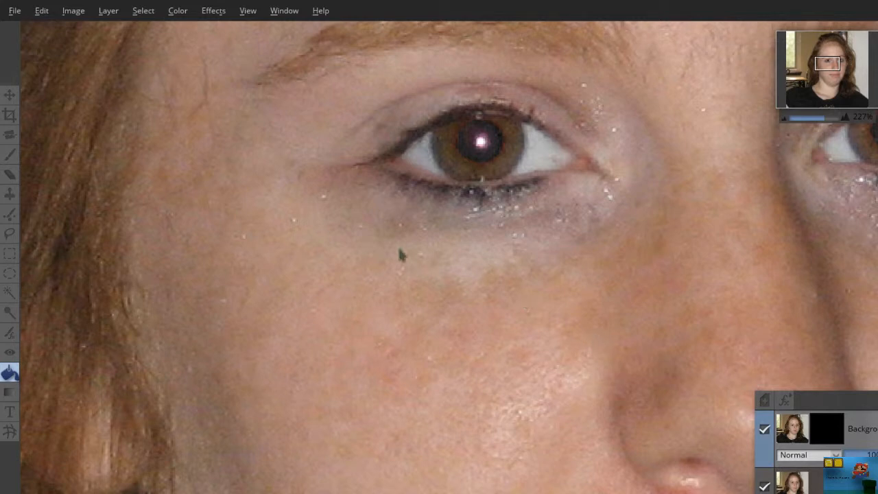
# Step: Switch to the Brush tool and set its colour to near-white #f5ebeb
pyautogui.click(11, 155)
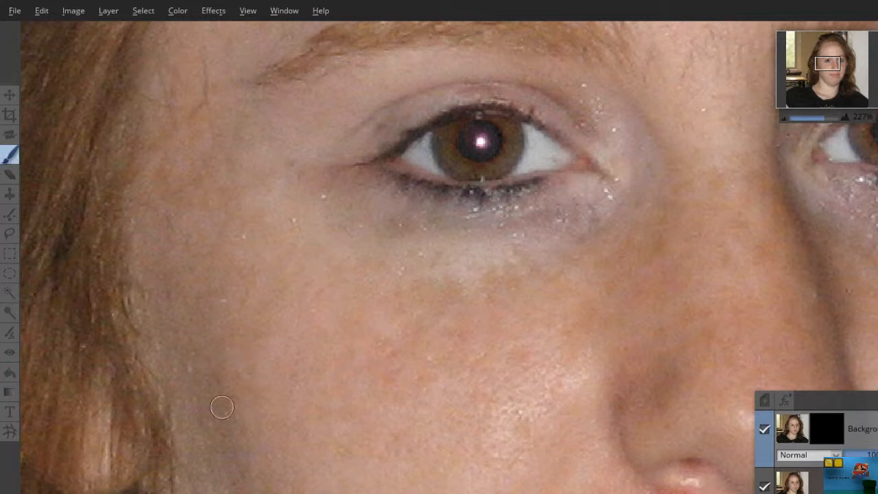
pyautogui.click(54, 491)
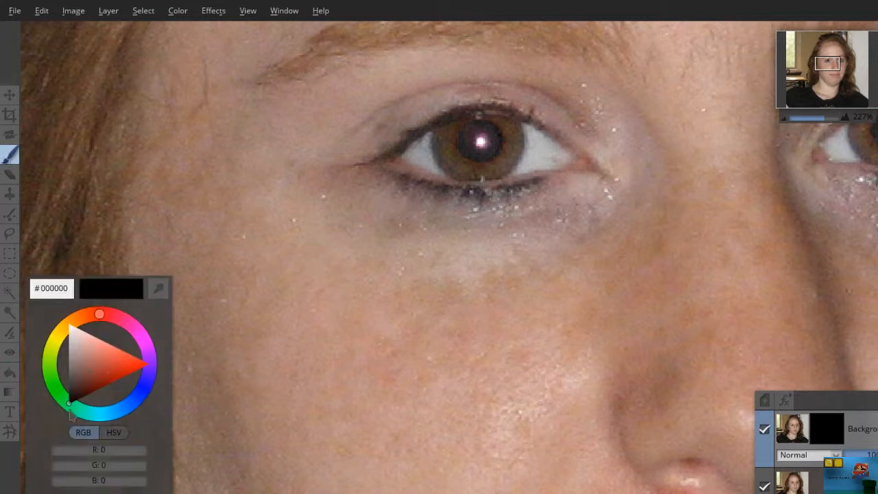
pyautogui.click(79, 377)
pyautogui.moveTo(79, 380); pyautogui.dragTo(72, 330)
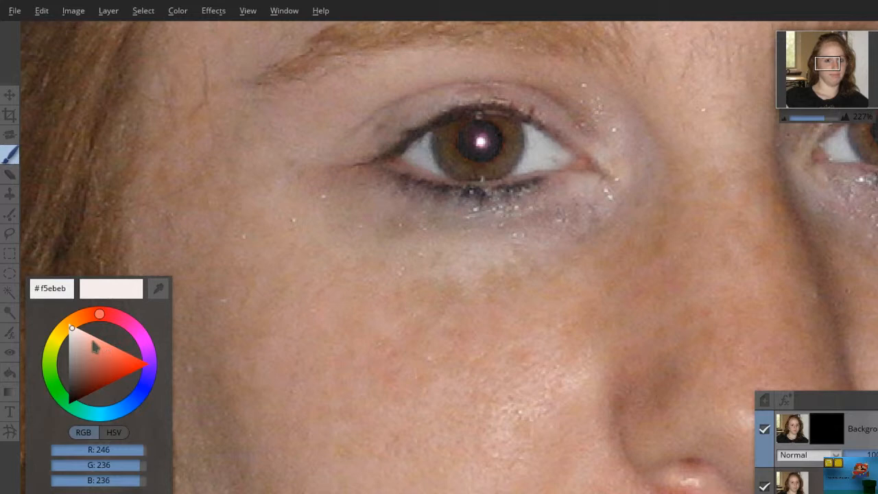
pyautogui.click(12, 157)
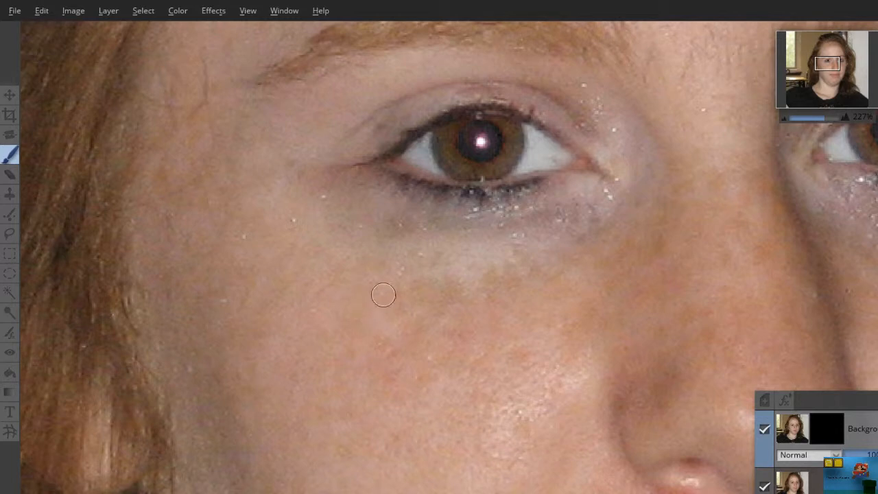
# Step: Set up a soft brush with size 20, flow 20% and hardness 0% for working on the first eye
pyautogui.scroll(2, 834, 80)
pyautogui.press('space')
pyautogui.moveTo(588, 102); pyautogui.dragTo(622, 317)
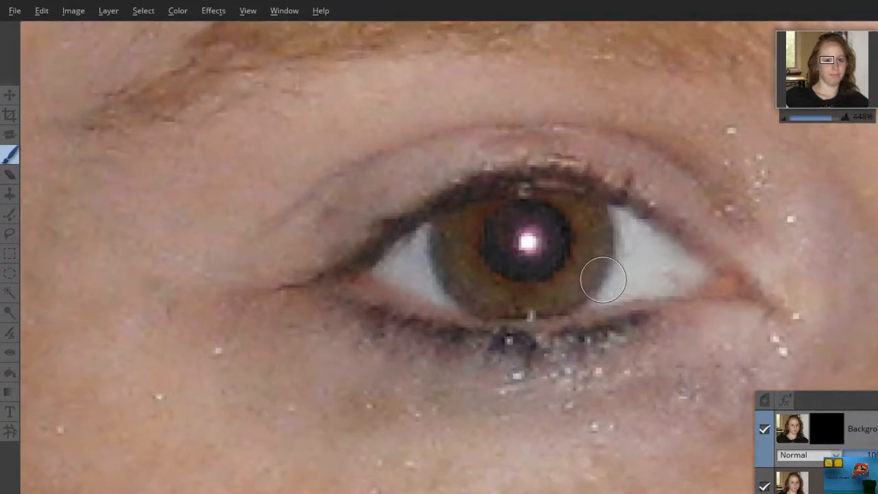
pyautogui.rightClick(184, 405)
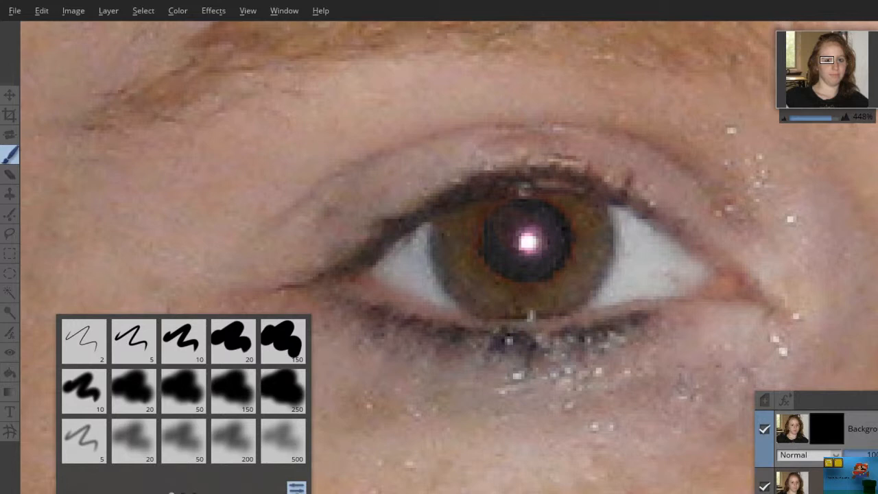
pyautogui.click(297, 487)
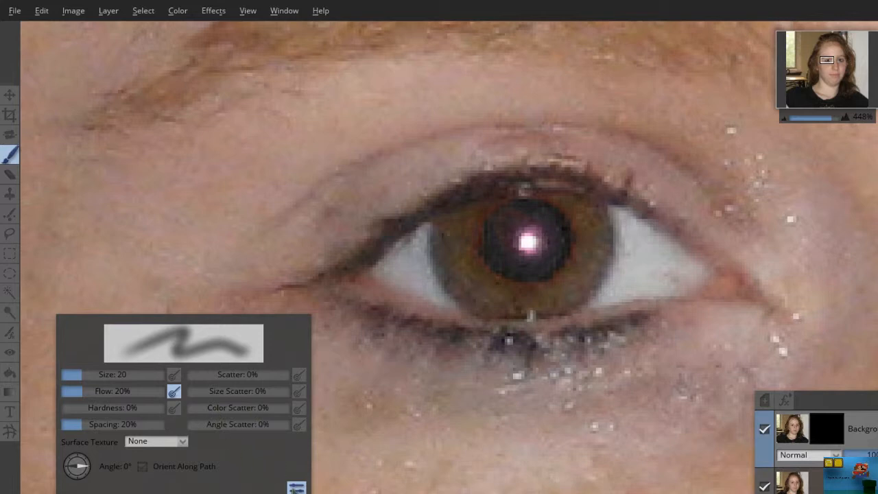
pyautogui.click(296, 488)
pyautogui.click(296, 488)
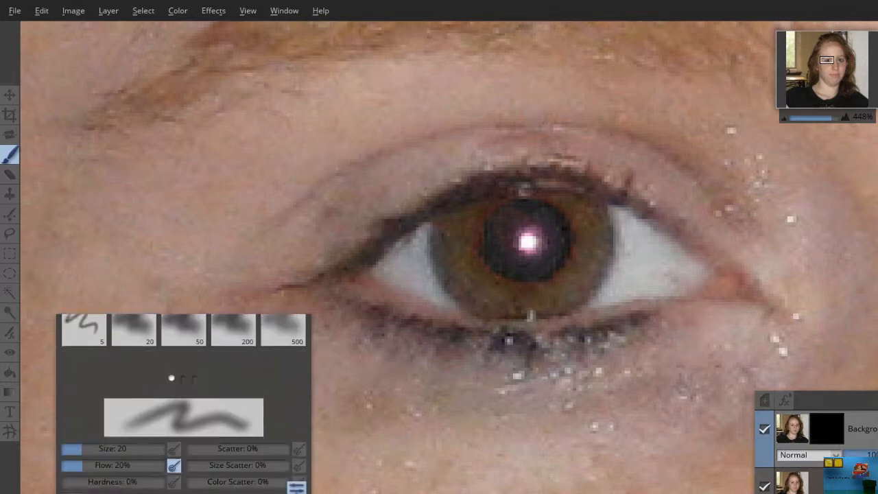
pyautogui.click(297, 488)
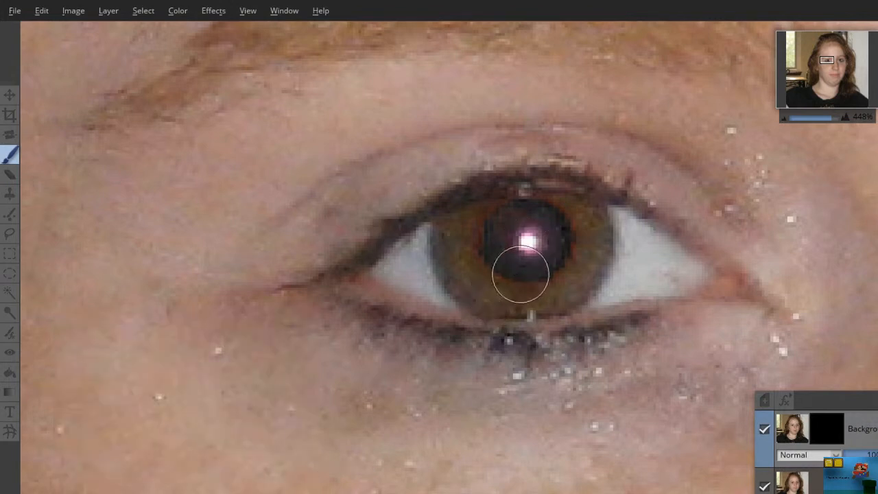
# Step: Paint on the layer mask over the first eye's white, iris and lash lines to reveal the sharpening there
pyautogui.scroll(3, 851, 96)
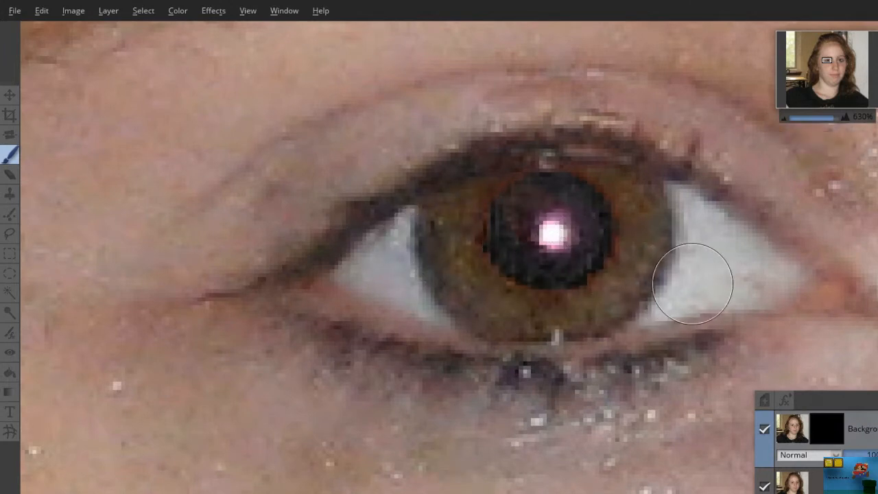
pyautogui.moveTo(413, 269)
pyautogui.mouseDown()
pyautogui.moveTo(372, 271)
pyautogui.moveTo(446, 271)
pyautogui.moveTo(383, 276)
pyautogui.mouseUp()
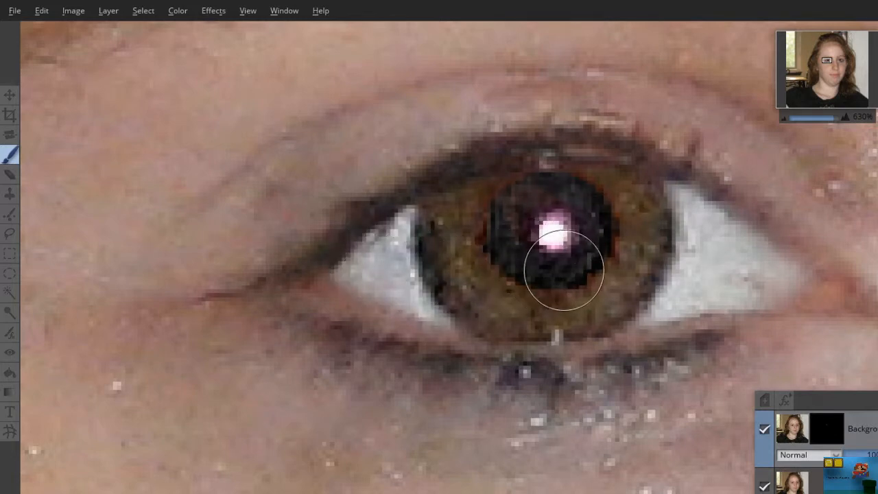
pyautogui.moveTo(717, 257)
pyautogui.mouseDown()
pyautogui.moveTo(747, 279)
pyautogui.moveTo(732, 283)
pyautogui.moveTo(762, 265)
pyautogui.moveTo(711, 226)
pyautogui.moveTo(624, 191)
pyautogui.mouseUp()
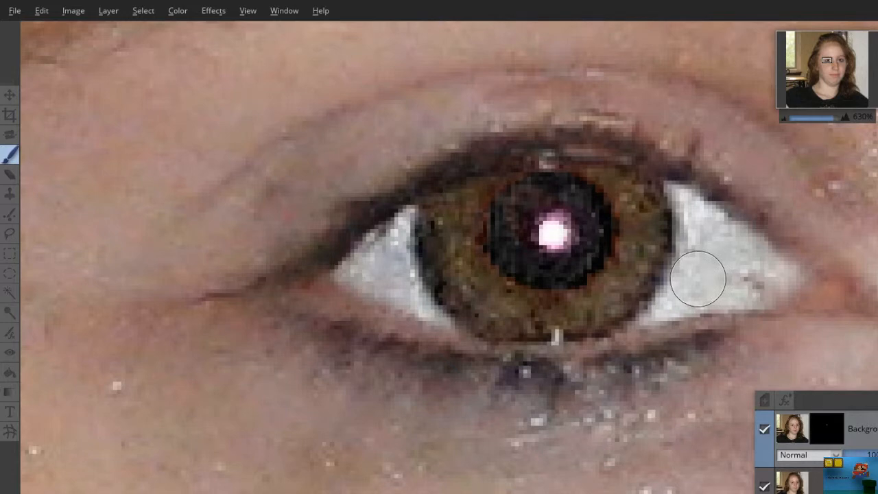
pyautogui.moveTo(715, 337)
pyautogui.mouseDown()
pyautogui.moveTo(586, 361)
pyautogui.moveTo(464, 358)
pyautogui.moveTo(369, 338)
pyautogui.moveTo(300, 304)
pyautogui.moveTo(300, 287)
pyautogui.moveTo(327, 253)
pyautogui.moveTo(458, 175)
pyautogui.moveTo(566, 153)
pyautogui.moveTo(725, 197)
pyautogui.moveTo(773, 228)
pyautogui.moveTo(781, 241)
pyautogui.moveTo(734, 274)
pyautogui.moveTo(696, 333)
pyautogui.moveTo(725, 333)
pyautogui.moveTo(553, 370)
pyautogui.moveTo(467, 368)
pyautogui.moveTo(317, 317)
pyautogui.mouseUp()
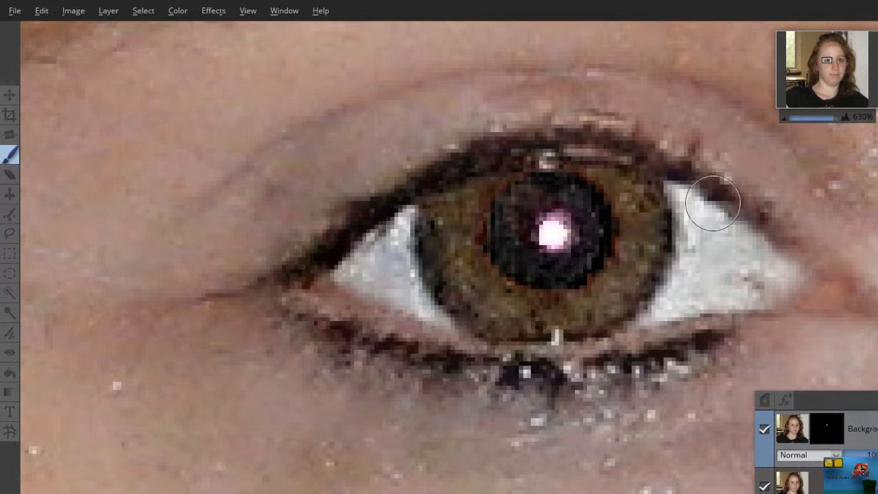
# Step: Enlarge the brush and paint on the layer mask over the other eye to reveal its sharpened white, iris and lashes
pyautogui.moveTo(778, 215)
pyautogui.mouseDown()
pyautogui.moveTo(472, 220)
pyautogui.moveTo(258, 196)
pyautogui.mouseUp()
pyautogui.moveTo(677, 239)
pyautogui.mouseDown()
pyautogui.moveTo(496, 235)
pyautogui.moveTo(125, 185)
pyautogui.mouseUp()
pyautogui.moveTo(487, 183); pyautogui.dragTo(339, 209)
pyautogui.press(']')
pyautogui.press(']')
pyautogui.press(']')
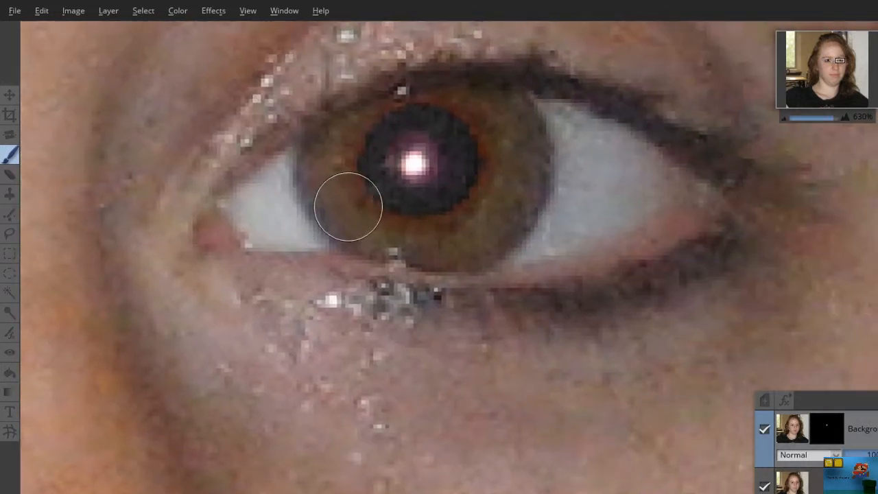
pyautogui.moveTo(297, 184)
pyautogui.mouseDown()
pyautogui.moveTo(374, 159)
pyautogui.moveTo(463, 150)
pyautogui.moveTo(507, 189)
pyautogui.moveTo(529, 226)
pyautogui.moveTo(662, 198)
pyautogui.moveTo(601, 149)
pyautogui.moveTo(505, 127)
pyautogui.moveTo(405, 134)
pyautogui.moveTo(229, 192)
pyautogui.moveTo(220, 204)
pyautogui.moveTo(295, 233)
pyautogui.moveTo(336, 233)
pyautogui.moveTo(379, 273)
pyautogui.moveTo(320, 280)
pyautogui.moveTo(373, 286)
pyautogui.moveTo(601, 276)
pyautogui.moveTo(677, 248)
pyautogui.moveTo(712, 204)
pyautogui.moveTo(709, 174)
pyautogui.moveTo(618, 129)
pyautogui.moveTo(529, 96)
pyautogui.moveTo(411, 83)
pyautogui.moveTo(331, 103)
pyautogui.moveTo(290, 133)
pyautogui.moveTo(243, 192)
pyautogui.moveTo(241, 213)
pyautogui.moveTo(439, 275)
pyautogui.moveTo(627, 270)
pyautogui.moveTo(697, 210)
pyautogui.moveTo(707, 179)
pyautogui.moveTo(723, 209)
pyautogui.moveTo(751, 197)
pyautogui.moveTo(725, 159)
pyautogui.moveTo(616, 153)
pyautogui.moveTo(457, 177)
pyautogui.mouseUp()
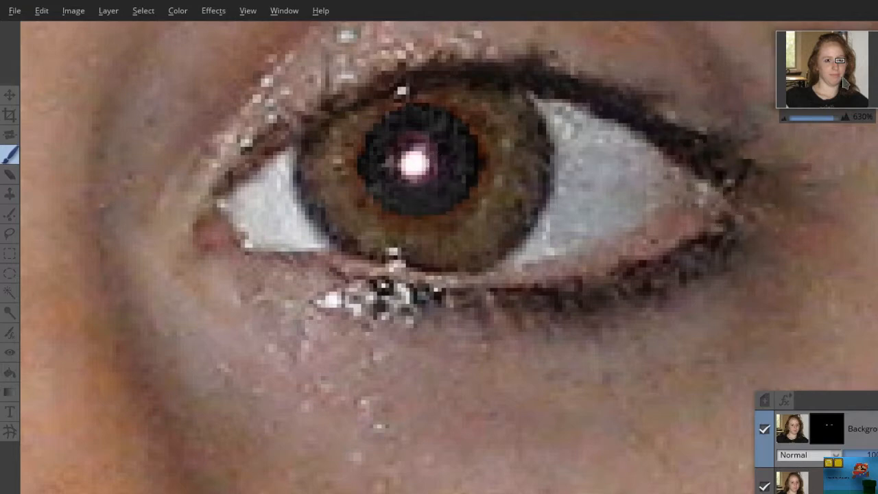
# Step: Merge the masked sharpened layer into the layer below it
pyautogui.scroll(-5, 835, 83)
pyautogui.scroll(-6, 834, 82)
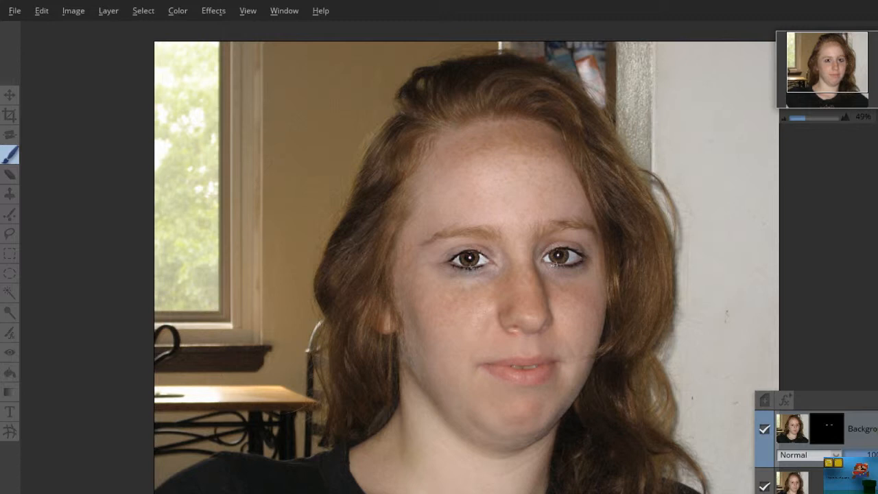
pyautogui.hotkey('ctrl', 'e')
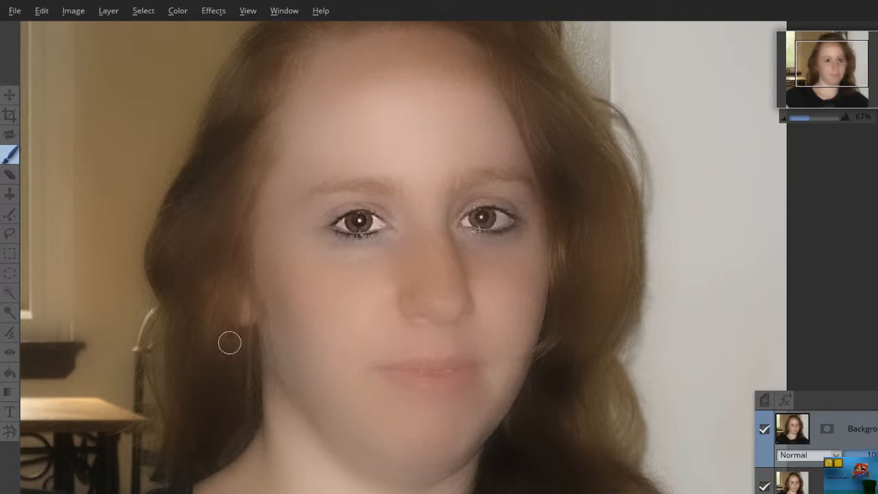
# Step: Switch to the Fill tool, set its colour to near-black #0b0000 and fill a spot in the dark hair beside the neck
pyautogui.click(9, 374)
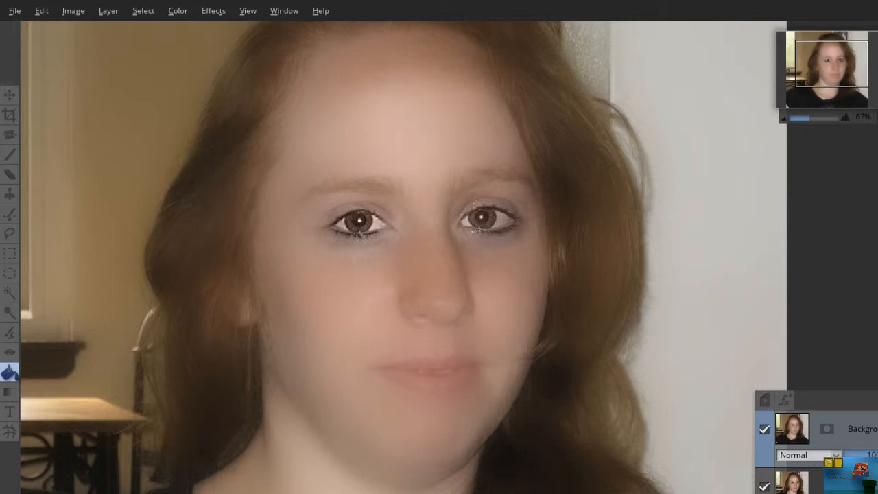
pyautogui.click(99, 491)
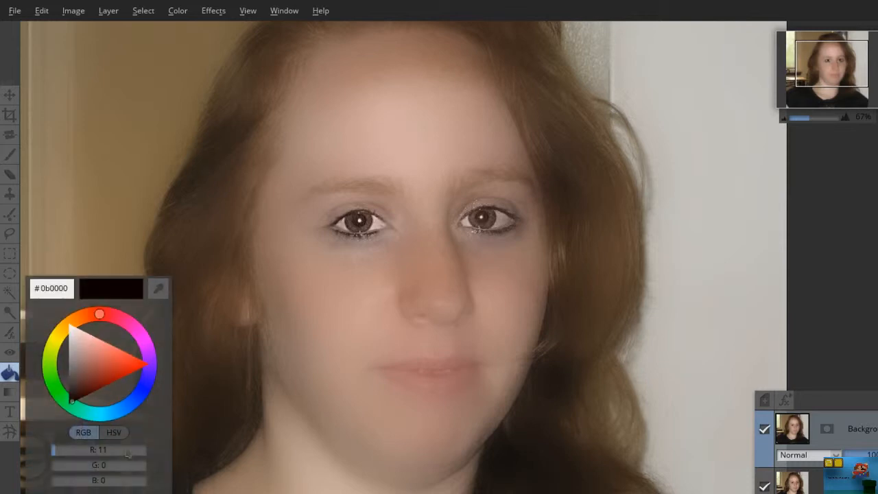
pyautogui.moveTo(72, 404); pyautogui.dragTo(74, 339)
pyautogui.click(270, 387)
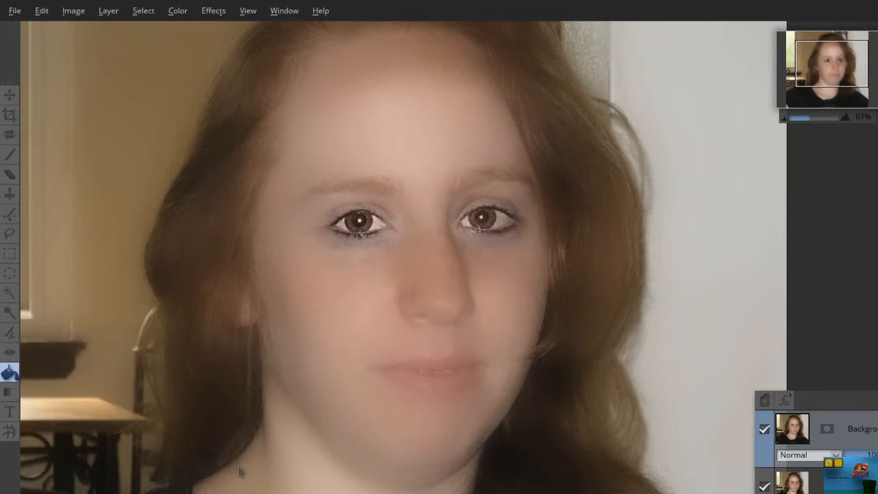
pyautogui.click(10, 489)
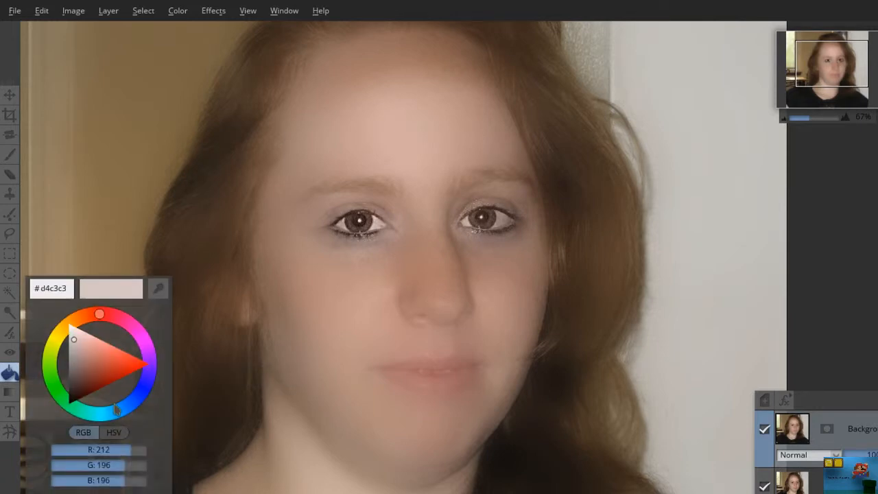
pyautogui.moveTo(73, 339)
pyautogui.mouseDown()
pyautogui.moveTo(107, 358)
pyautogui.moveTo(74, 406)
pyautogui.mouseUp()
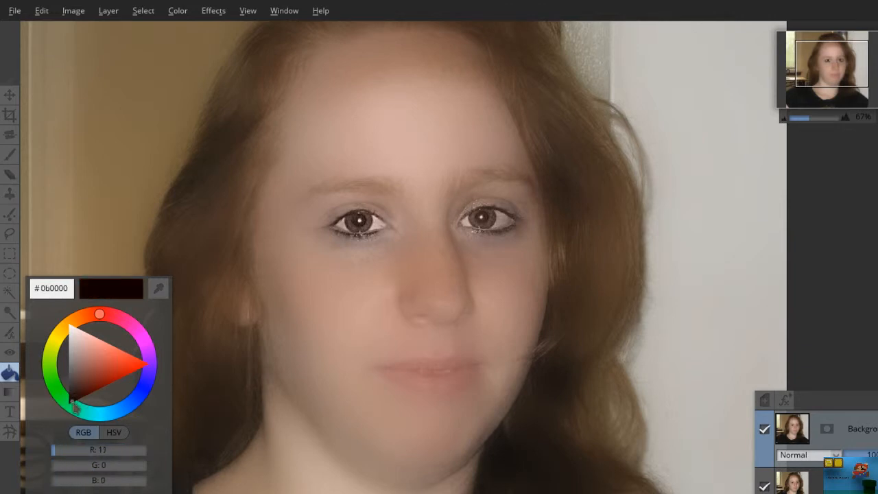
pyautogui.moveTo(220, 427); pyautogui.dragTo(227, 425)
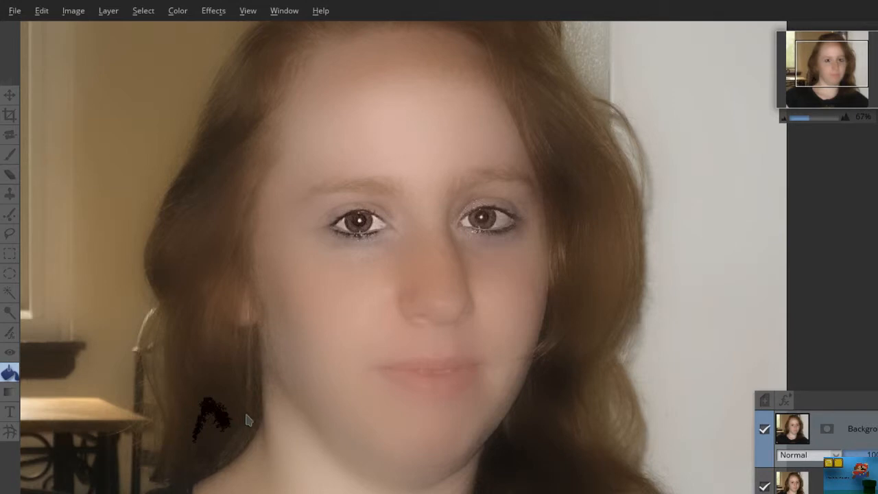
# Step: Undo the dark fill in the hair and add a black-filled layer mask to the softened layer
pyautogui.hotkey('ctrl', 'z')
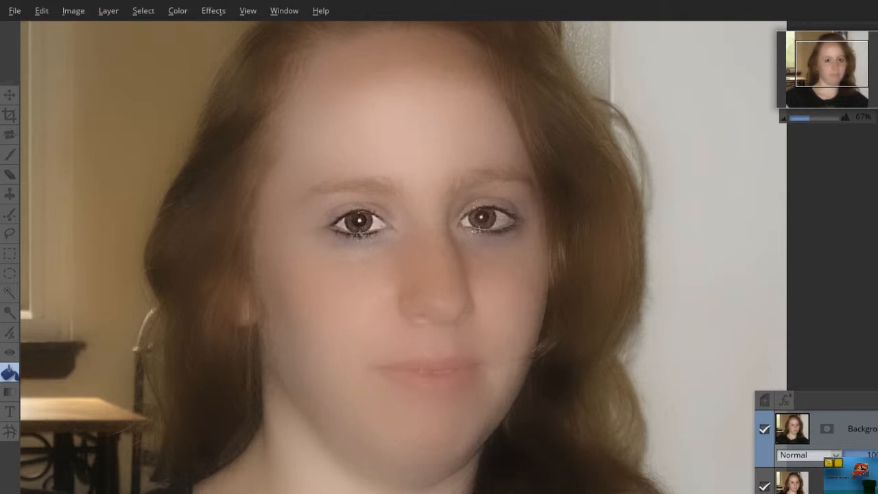
pyautogui.click(827, 430)
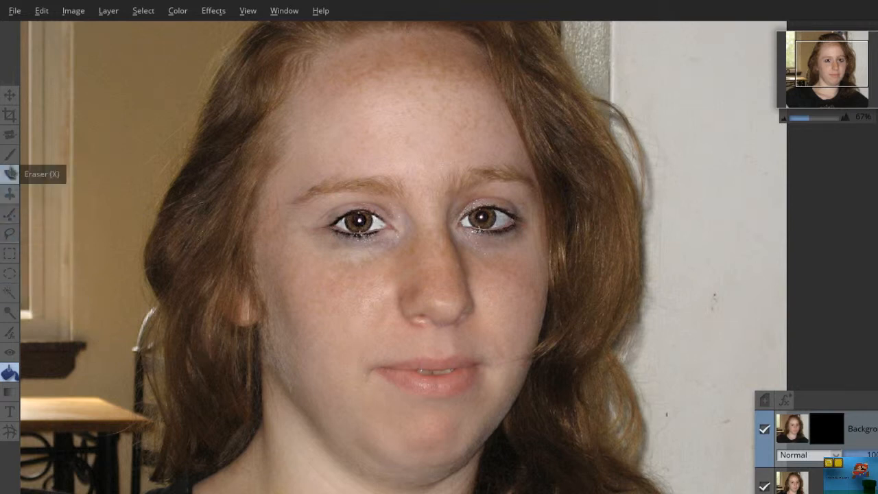
# Step: Set up the Brush tool with the soft-edged size 50 preset and a hardness of 10%
pyautogui.click(10, 157)
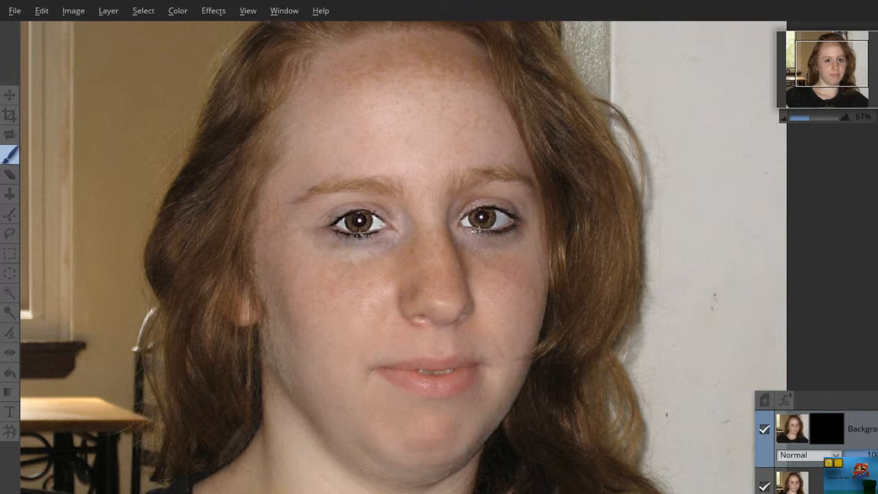
pyautogui.click(172, 491)
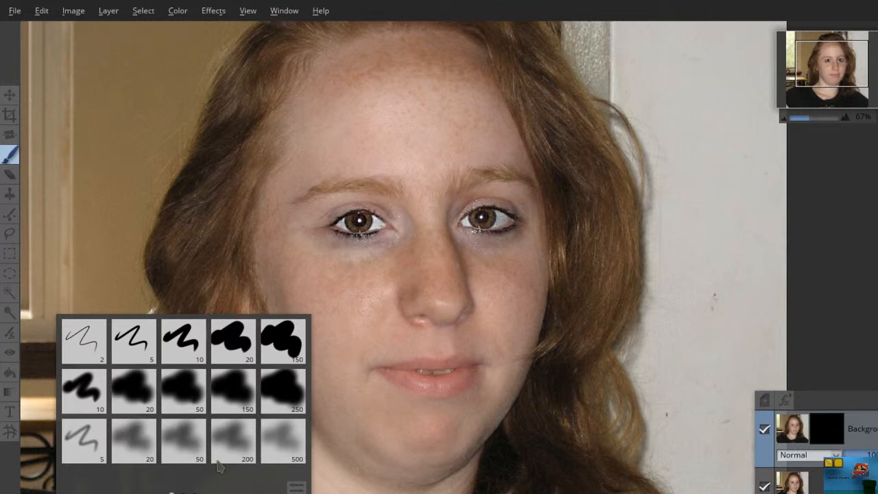
pyautogui.scroll(-1, 184, 391)
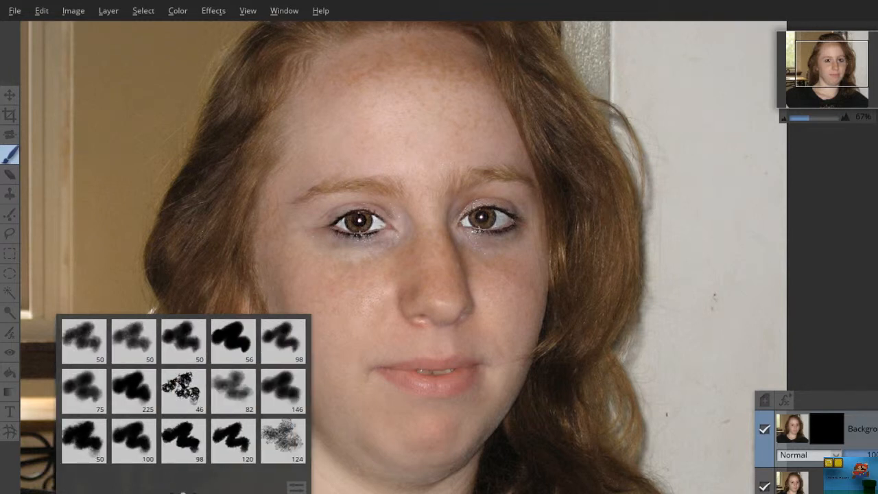
pyautogui.scroll(-1, 184, 392)
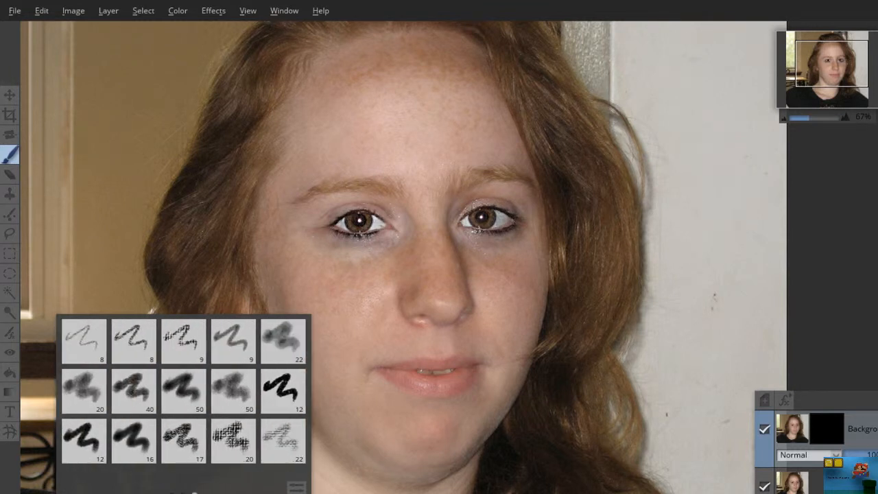
pyautogui.scroll(-3, 195, 491)
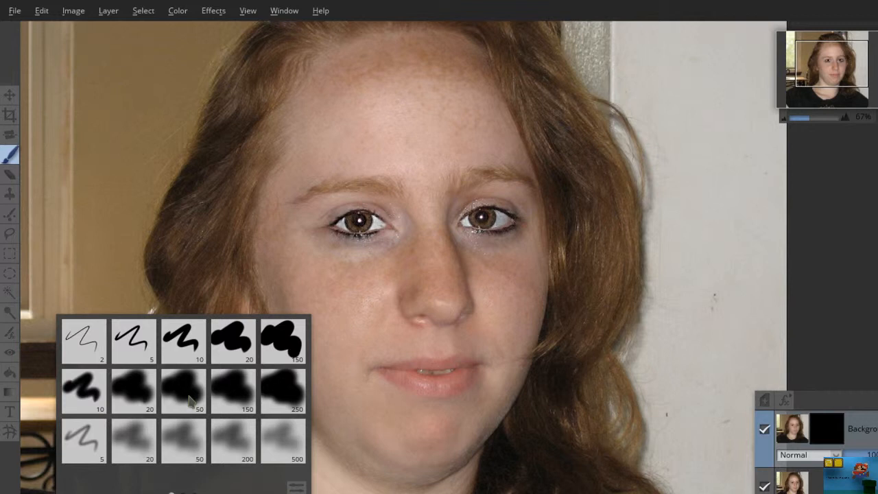
pyautogui.click(296, 488)
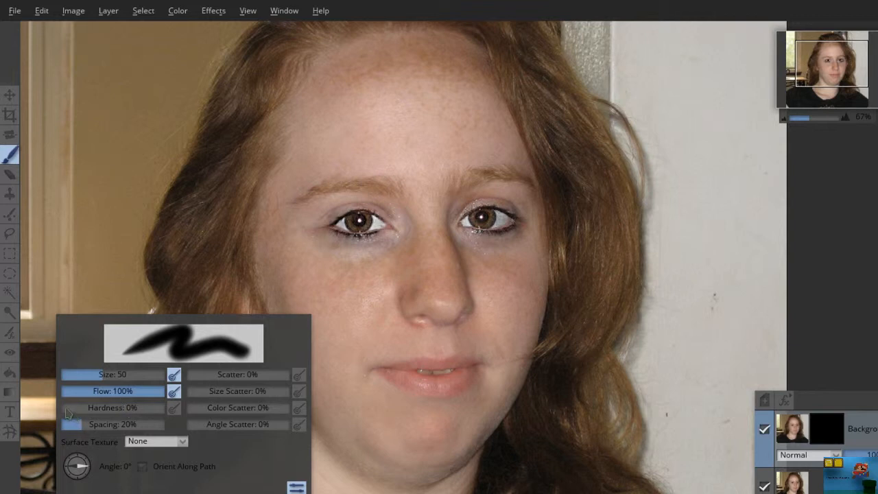
pyautogui.moveTo(66, 410); pyautogui.dragTo(74, 414)
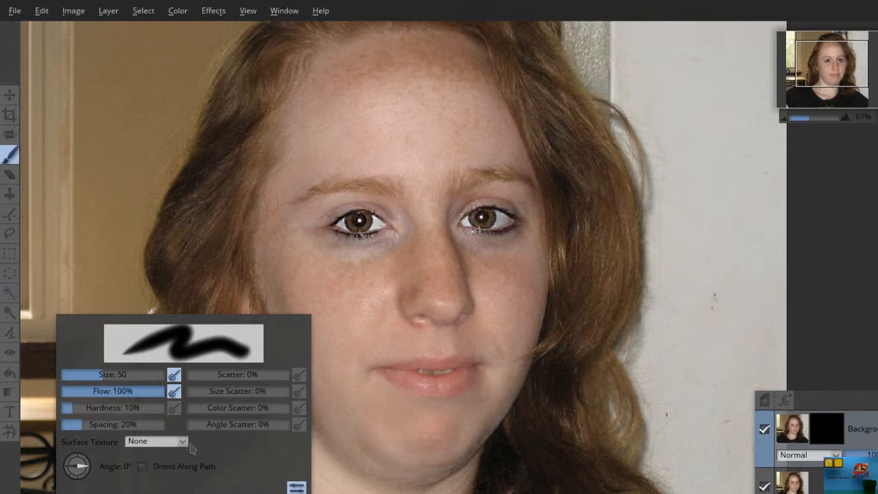
pyautogui.press('Escape')
pyautogui.click(296, 487)
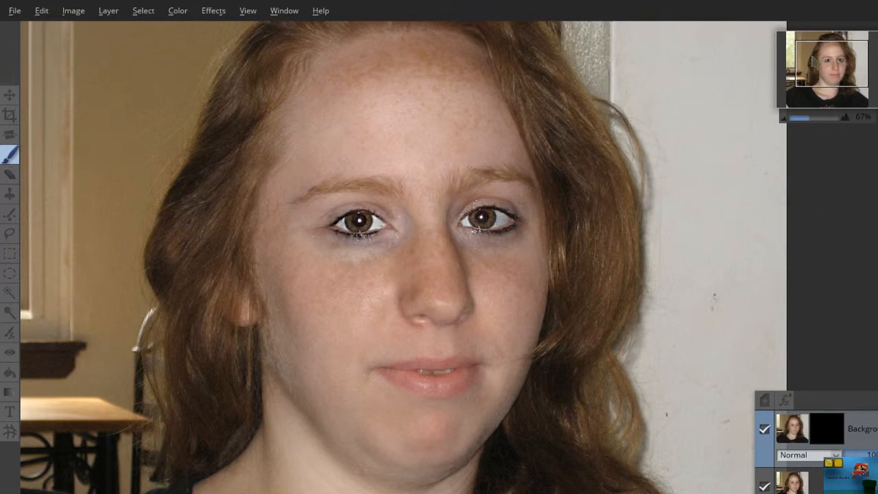
# Step: Enlarge the brush slightly and paint on the layer mask across the forehead up to the hairline and eyebrows to reveal the softened skin
pyautogui.scroll(3, 816, 63)
pyautogui.scroll(4, 816, 63)
pyautogui.moveTo(392, 147); pyautogui.dragTo(712, 435)
pyautogui.moveTo(520, 171); pyautogui.dragTo(345, 332)
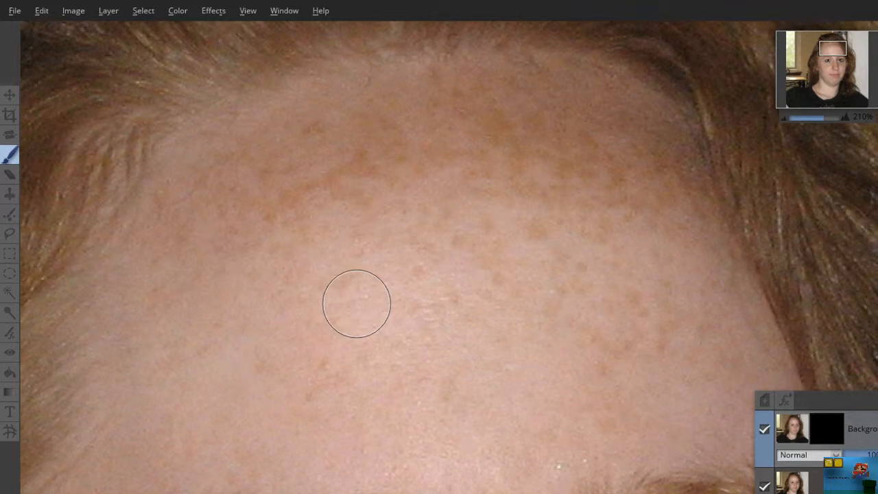
pyautogui.press('[')
pyautogui.press(']')
pyautogui.press(']')
pyautogui.moveTo(293, 194)
pyautogui.mouseDown()
pyautogui.moveTo(239, 205)
pyautogui.moveTo(397, 181)
pyautogui.moveTo(390, 165)
pyautogui.moveTo(257, 164)
pyautogui.moveTo(418, 143)
pyautogui.moveTo(595, 196)
pyautogui.moveTo(597, 171)
pyautogui.moveTo(498, 141)
pyautogui.moveTo(391, 138)
pyautogui.moveTo(541, 114)
pyautogui.moveTo(618, 138)
pyautogui.moveTo(648, 188)
pyautogui.moveTo(632, 135)
pyautogui.moveTo(601, 118)
pyautogui.moveTo(477, 97)
pyautogui.moveTo(388, 102)
pyautogui.moveTo(316, 114)
pyautogui.moveTo(253, 146)
pyautogui.moveTo(235, 140)
pyautogui.moveTo(201, 179)
pyautogui.moveTo(167, 257)
pyautogui.moveTo(209, 264)
pyautogui.moveTo(221, 286)
pyautogui.moveTo(372, 114)
pyautogui.mouseUp()
pyautogui.moveTo(355, 82)
pyautogui.mouseDown()
pyautogui.moveTo(303, 104)
pyautogui.moveTo(289, 168)
pyautogui.moveTo(304, 247)
pyautogui.moveTo(301, 238)
pyautogui.moveTo(291, 281)
pyautogui.moveTo(246, 339)
pyautogui.moveTo(379, 256)
pyautogui.moveTo(575, 261)
pyautogui.moveTo(448, 282)
pyautogui.moveTo(540, 278)
pyautogui.moveTo(682, 239)
pyautogui.moveTo(632, 133)
pyautogui.moveTo(482, 167)
pyautogui.moveTo(580, 125)
pyautogui.moveTo(386, 149)
pyautogui.moveTo(669, 149)
pyautogui.moveTo(706, 200)
pyautogui.moveTo(433, 118)
pyautogui.mouseUp()
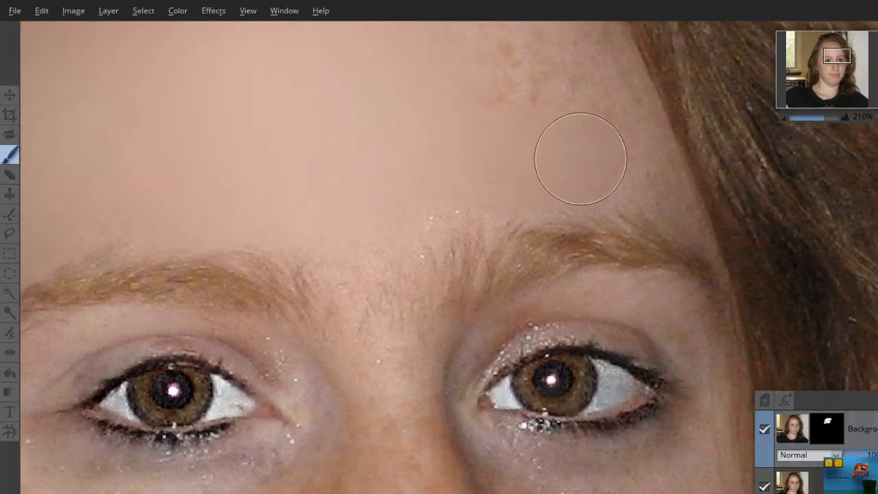
pyautogui.moveTo(488, 140); pyautogui.dragTo(361, 230)
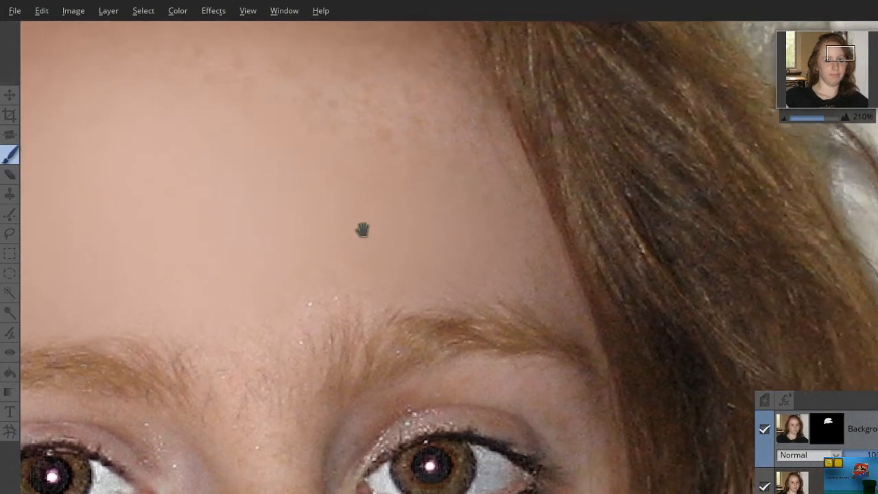
pyautogui.moveTo(479, 211)
pyautogui.mouseDown()
pyautogui.moveTo(321, 132)
pyautogui.moveTo(233, 126)
pyautogui.moveTo(302, 118)
pyautogui.moveTo(176, 91)
pyautogui.moveTo(139, 94)
pyautogui.moveTo(293, 90)
pyautogui.moveTo(397, 99)
pyautogui.moveTo(411, 109)
pyautogui.moveTo(411, 95)
pyautogui.moveTo(439, 107)
pyautogui.moveTo(399, 169)
pyautogui.mouseUp()
pyautogui.scroll(2, 780, 136)
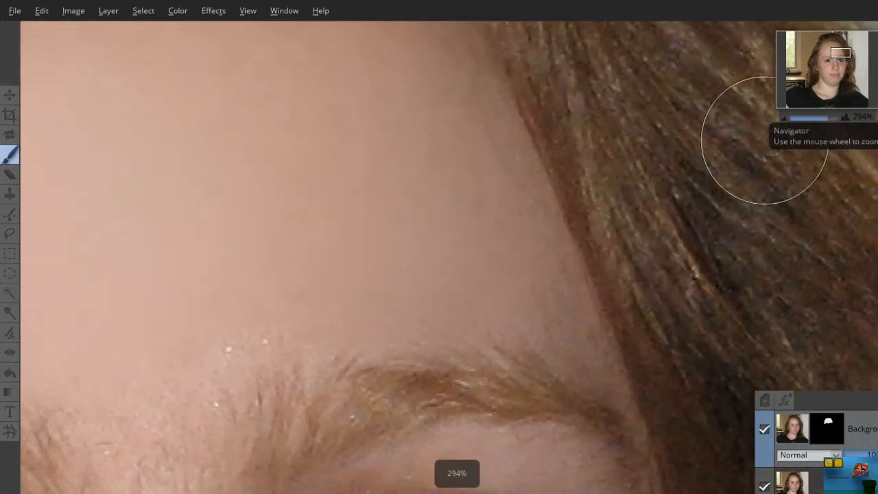
# Step: Paint on the layer mask below the eye and down the cheek beside the nose to reveal the softened skin
pyautogui.moveTo(321, 368); pyautogui.dragTo(449, 62)
pyautogui.moveTo(402, 284)
pyautogui.mouseDown()
pyautogui.moveTo(411, 128)
pyautogui.moveTo(391, 66)
pyautogui.mouseUp()
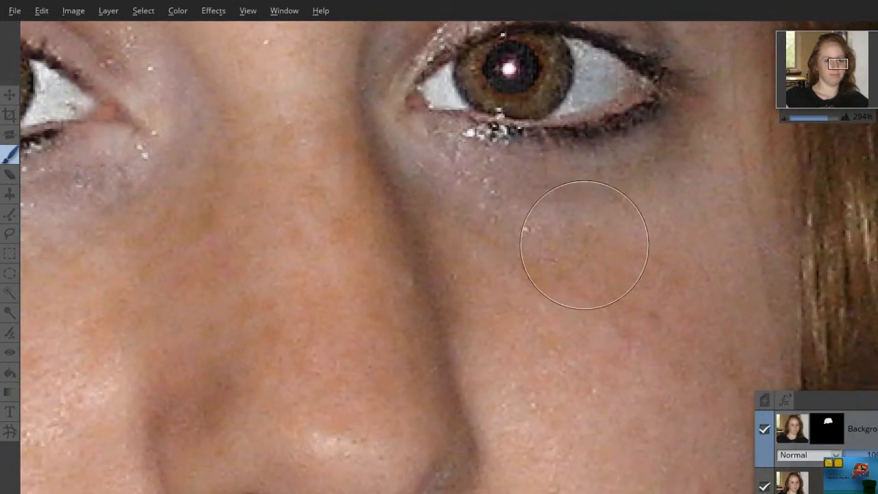
pyautogui.scroll(1, 798, 96)
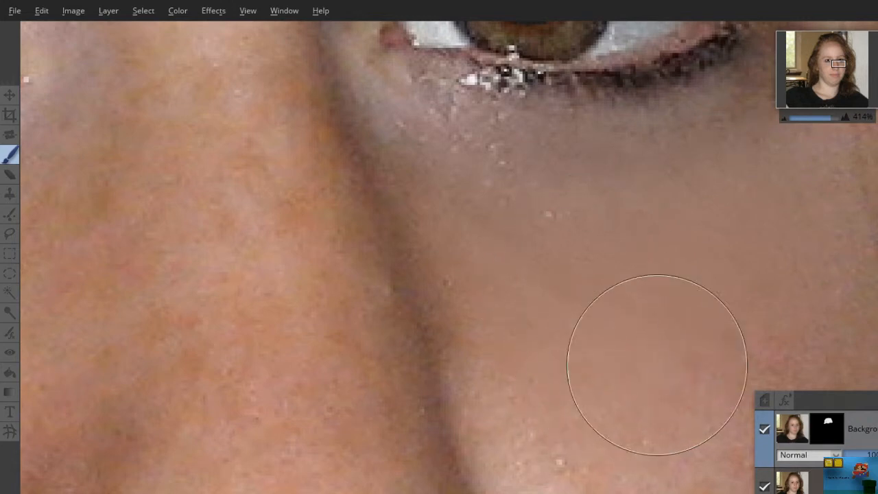
pyautogui.moveTo(680, 300); pyautogui.dragTo(425, 206)
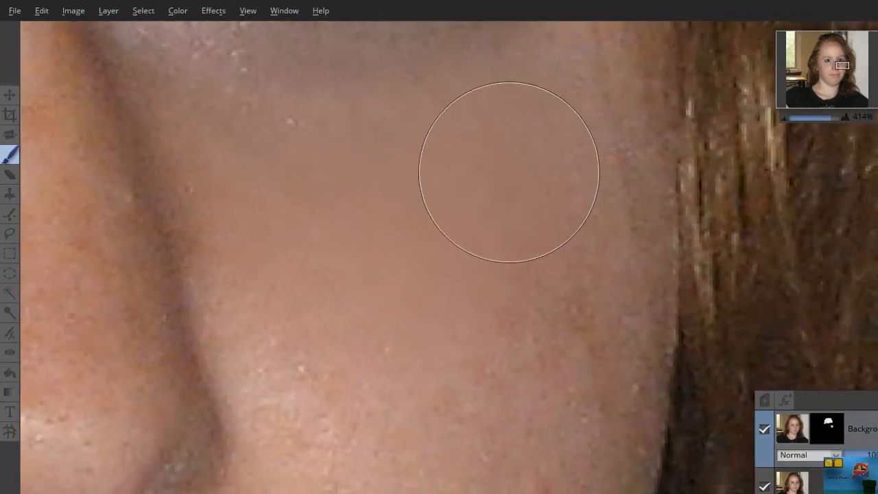
pyautogui.moveTo(483, 355); pyautogui.dragTo(531, 161)
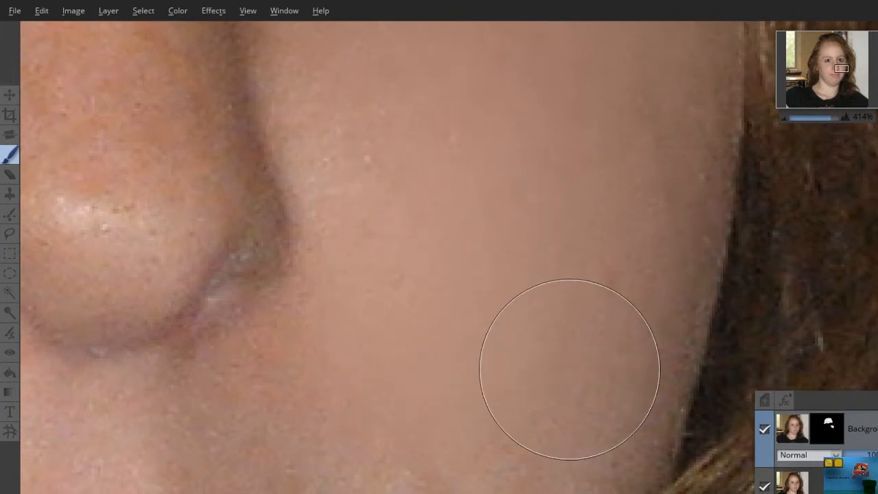
pyautogui.moveTo(481, 359); pyautogui.dragTo(572, 134)
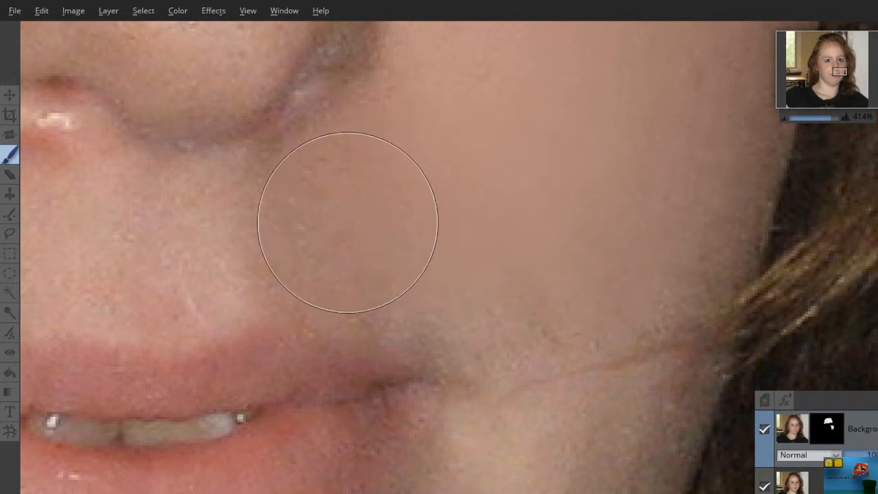
# Step: Paint on the layer mask over the upper-lip area and across to the opposite cheek, leaving the lips unpainted
pyautogui.moveTo(345, 219); pyautogui.dragTo(685, 186)
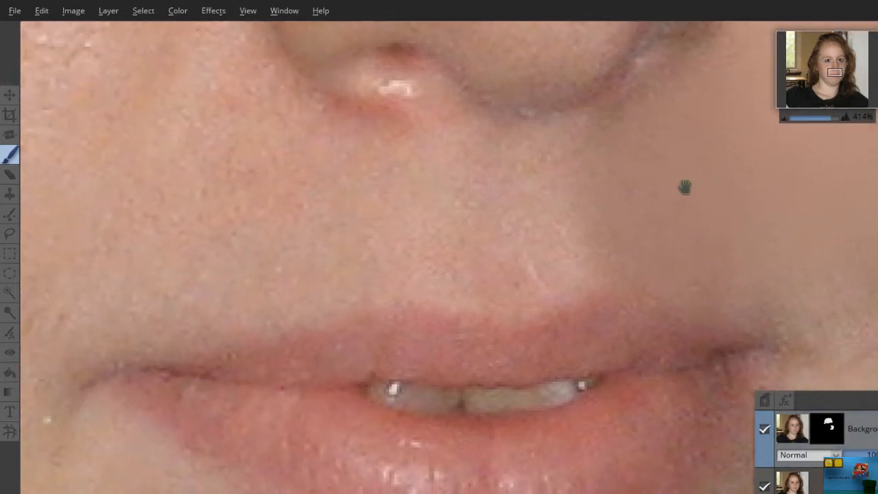
pyautogui.moveTo(614, 193)
pyautogui.mouseDown()
pyautogui.moveTo(484, 214)
pyautogui.moveTo(316, 220)
pyautogui.mouseUp()
pyautogui.moveTo(587, 210)
pyautogui.mouseDown()
pyautogui.moveTo(342, 230)
pyautogui.moveTo(348, 191)
pyautogui.moveTo(447, 151)
pyautogui.moveTo(448, 135)
pyautogui.moveTo(242, 186)
pyautogui.moveTo(178, 227)
pyautogui.moveTo(241, 216)
pyautogui.moveTo(298, 161)
pyautogui.moveTo(271, 147)
pyautogui.mouseUp()
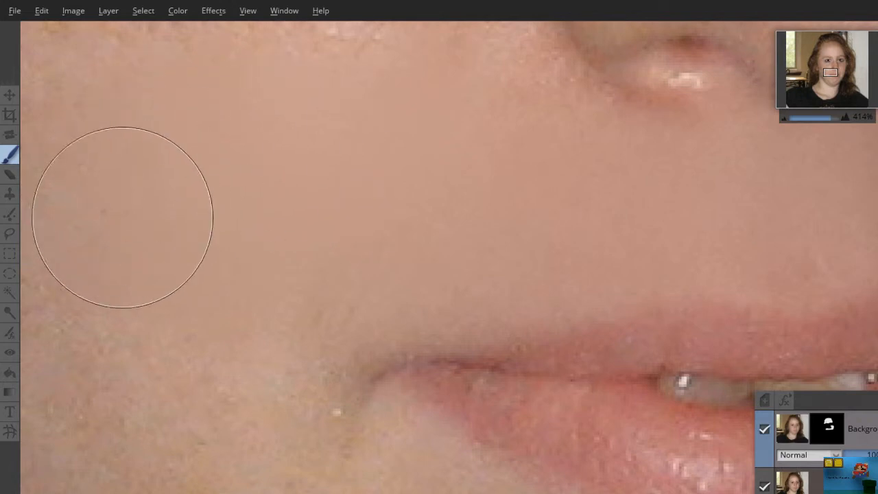
pyautogui.moveTo(309, 108); pyautogui.dragTo(307, 364)
# Step: Enlarge the brush and paint on the layer mask over the neck and upper chest to soften the skin there
pyautogui.hotkey('ctrl', '0')
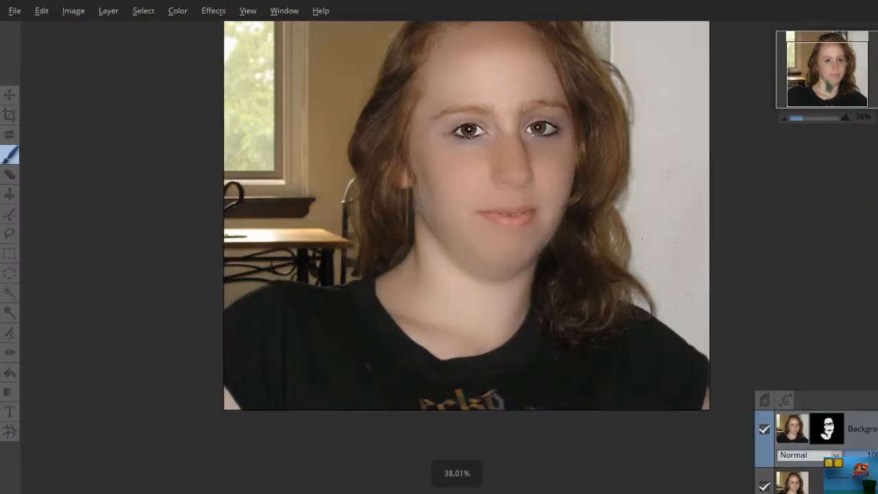
pyautogui.press(']')
pyautogui.press(']')
pyautogui.press(']')
pyautogui.press(']')
pyautogui.press(']')
pyautogui.press(']')
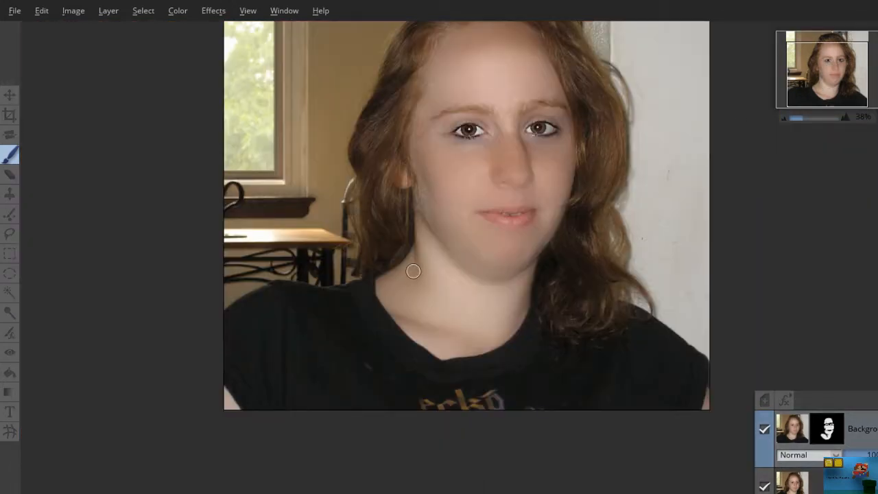
pyautogui.moveTo(449, 292)
pyautogui.mouseDown()
pyautogui.moveTo(437, 267)
pyautogui.moveTo(419, 313)
pyautogui.moveTo(455, 295)
pyautogui.moveTo(446, 319)
pyautogui.moveTo(475, 309)
pyautogui.mouseUp()
pyautogui.scroll(1, 828, 81)
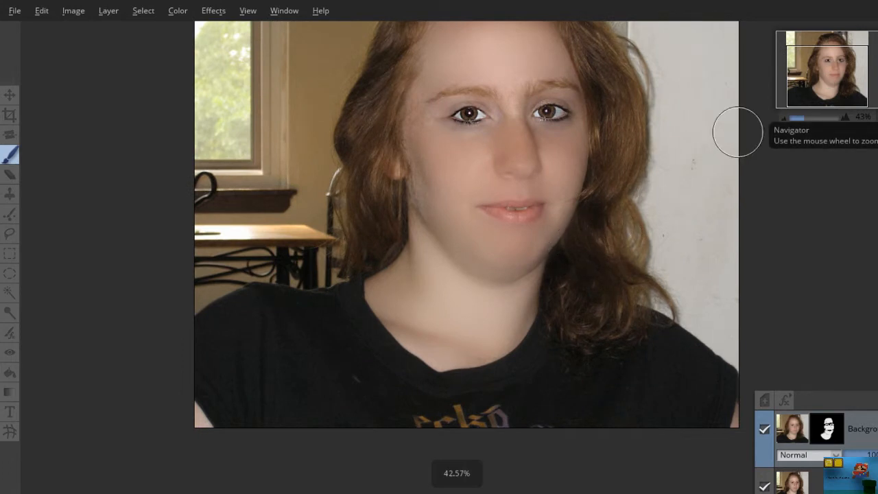
# Step: Check the softened skin across the whole portrait and reduce the brush size for finer work on the layer mask
pyautogui.scroll(-3, 798, 96)
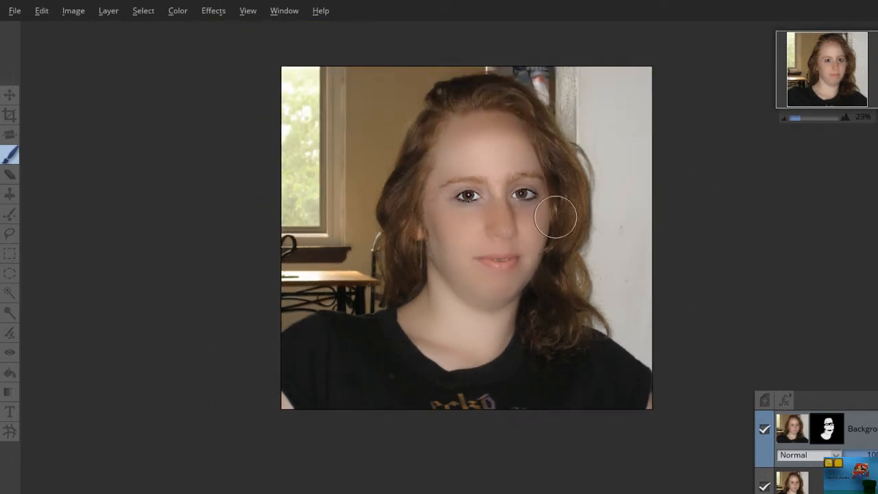
pyautogui.scroll(4, 799, 66)
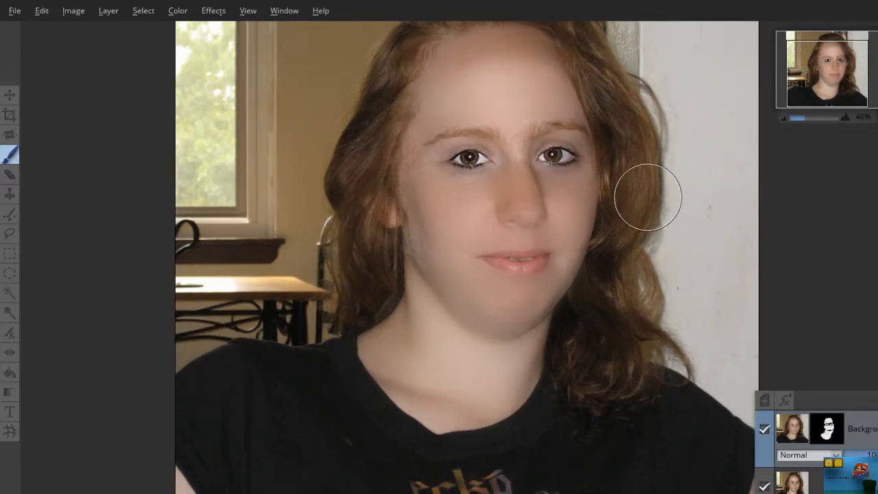
pyautogui.scroll(2, 588, 245)
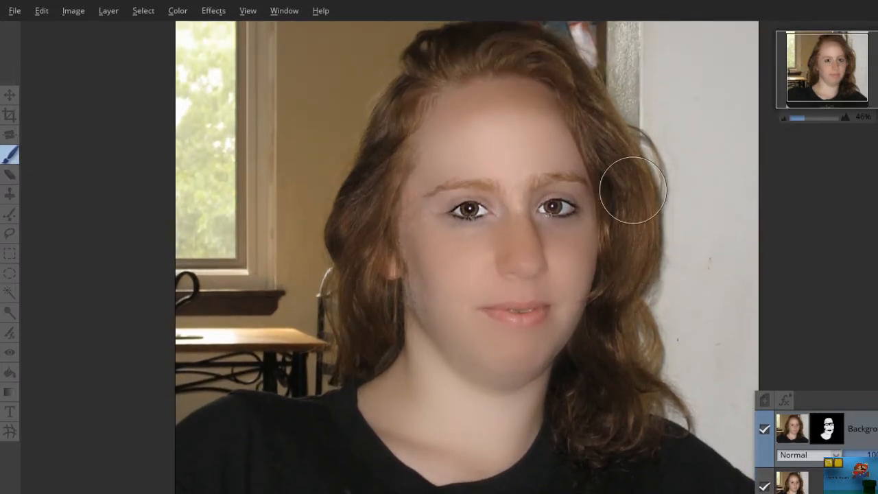
pyautogui.press('[')
pyautogui.press('[')
pyautogui.press('[')
pyautogui.press('[')
pyautogui.press('[')
pyautogui.press('[')
pyautogui.press('[')
pyautogui.press('[')
# Step: Lower the masked softened layer's opacity to about 71% and merge it into the layer below
pyautogui.moveTo(877, 455)
pyautogui.mouseDown()
pyautogui.moveTo(865, 455)
pyautogui.moveTo(875, 455)
pyautogui.mouseUp()
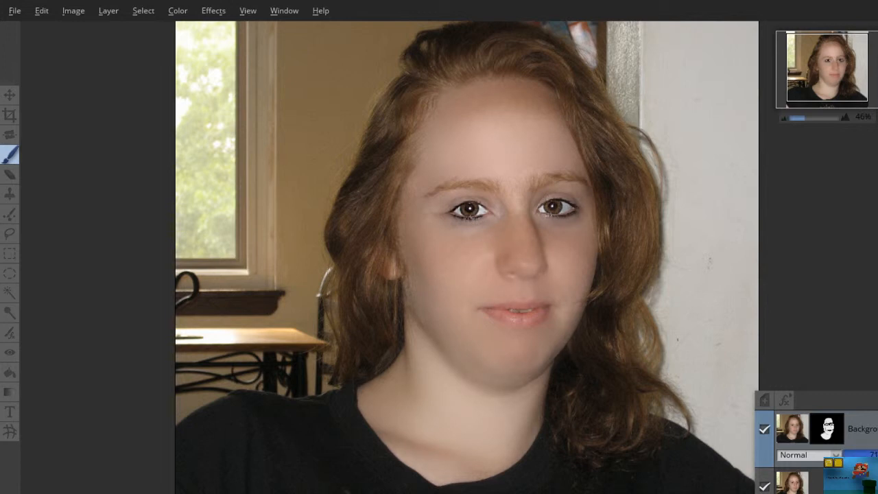
pyautogui.moveTo(873, 455)
pyautogui.mouseDown()
pyautogui.moveTo(850, 455)
pyautogui.moveTo(876, 455)
pyautogui.mouseUp()
pyautogui.moveTo(876, 455); pyautogui.dragTo(875, 455)
pyautogui.hotkey('ctrl', 'e')
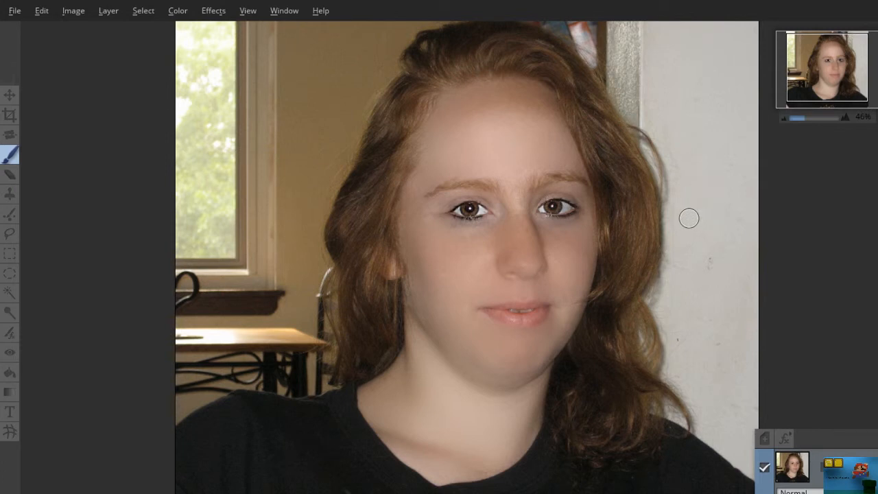